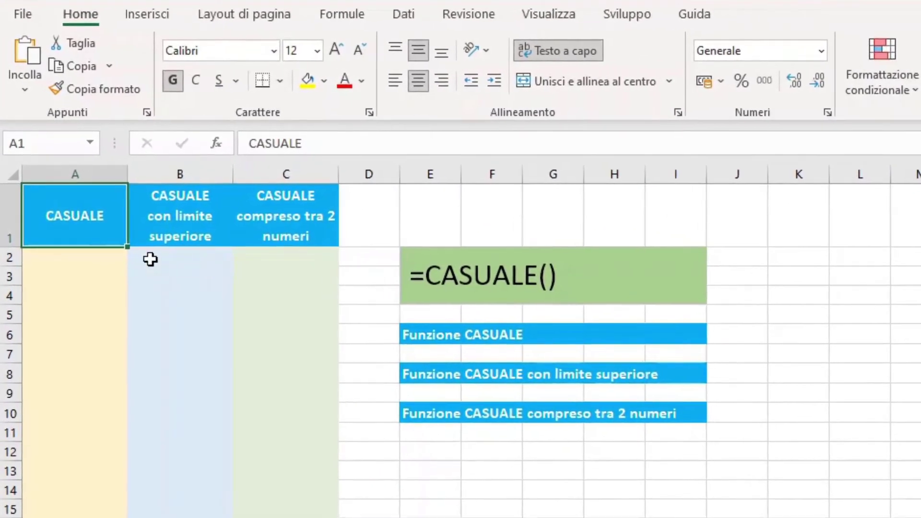
Step: Enter =CASUALE() in cell A2 so it returns a random decimal
click(93, 261)
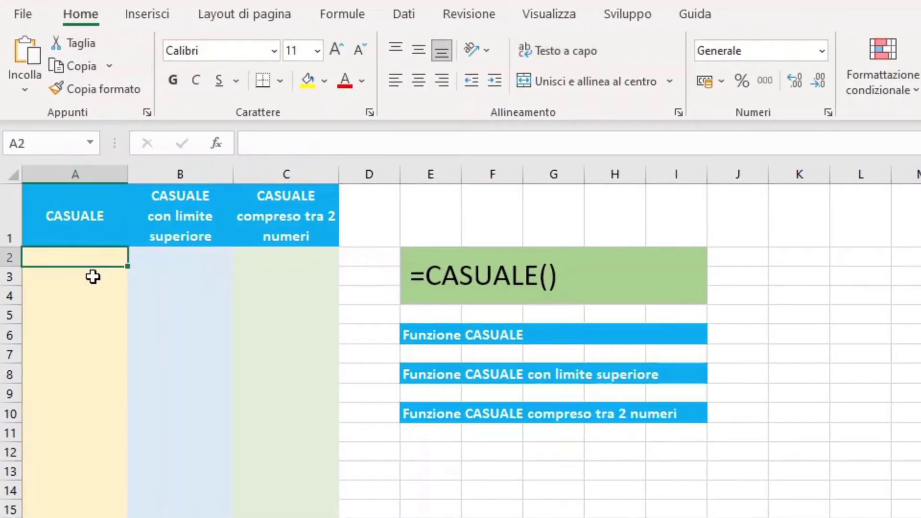
text(=)
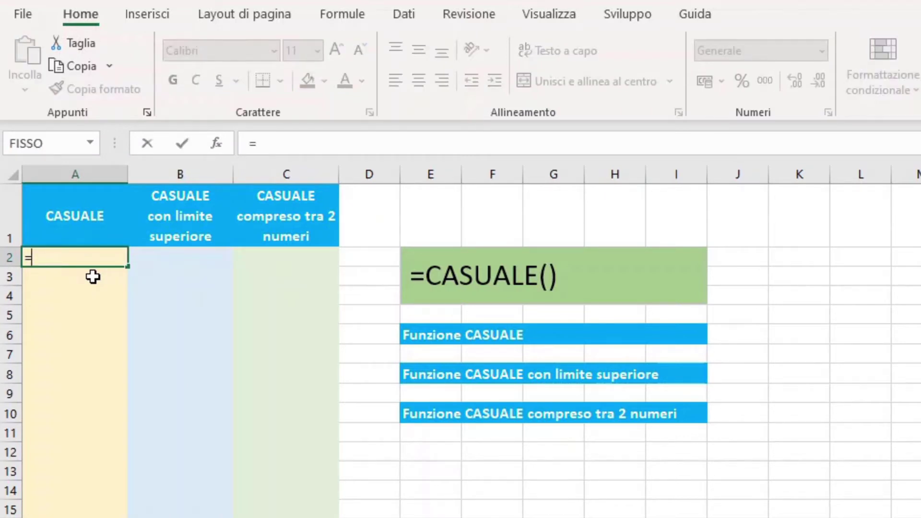
text(CASUALE)
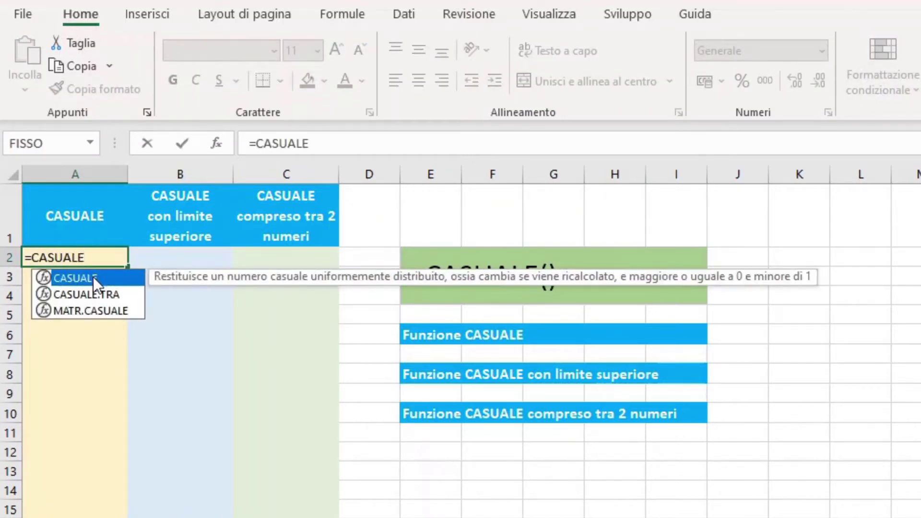
double_click(93, 278)
text())
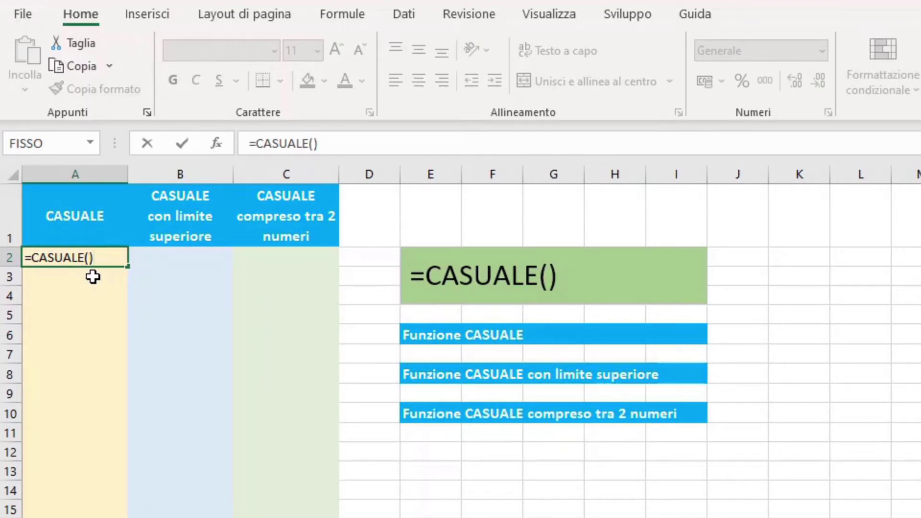
key(Return)
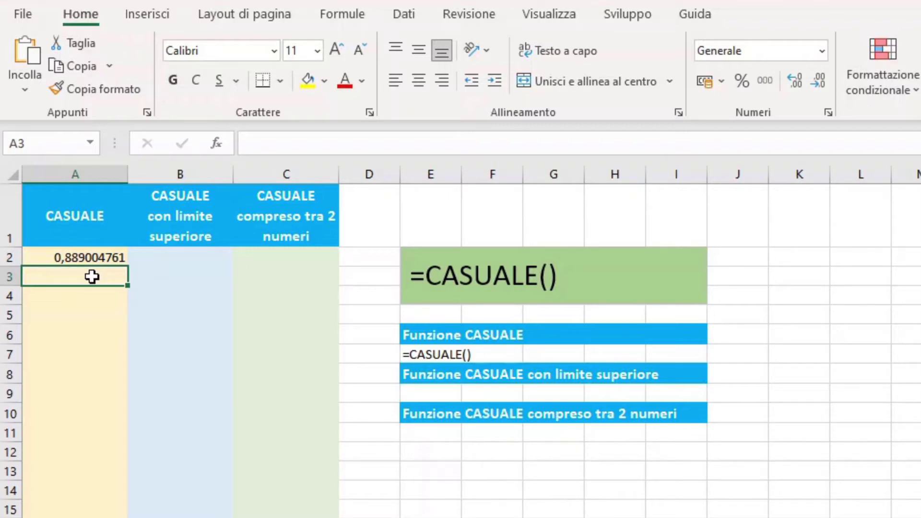
Step: Fill the =CASUALE() formula from A2 down through A20
click(124, 259)
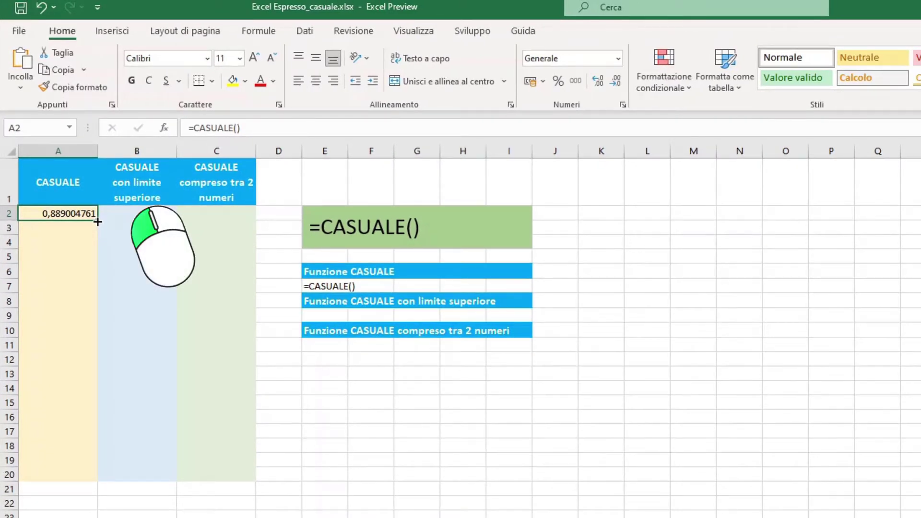
drag(97, 222, 91, 480)
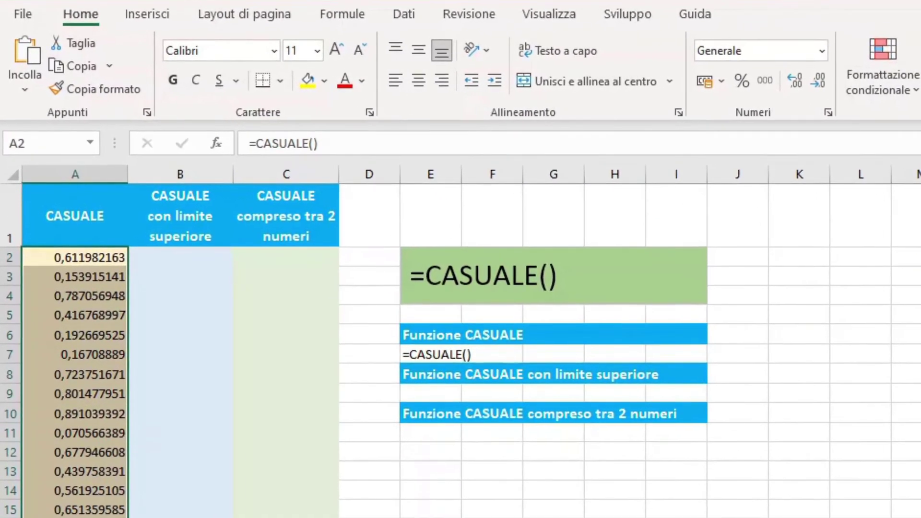
Step: Change A2's formula to =ARROTONDA(CASUALE();2) to round it to two decimals
click(85, 254)
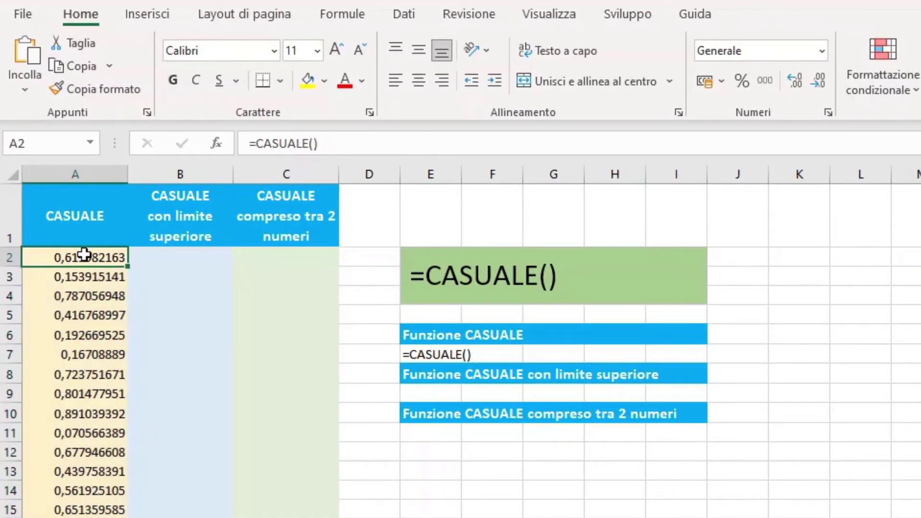
click(351, 145)
key(Left)
key(Left)
key(Left)
key(Left)
key(Left)
key(Left)
key(Left)
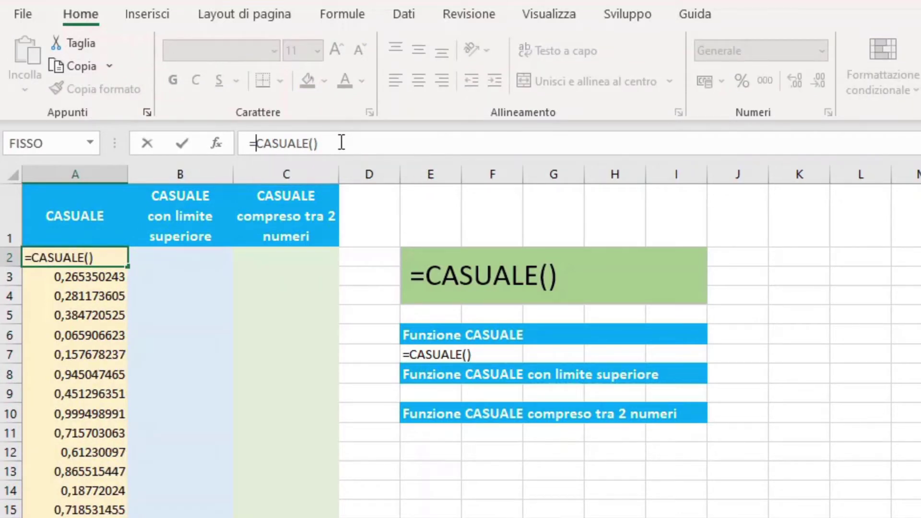
text(A)
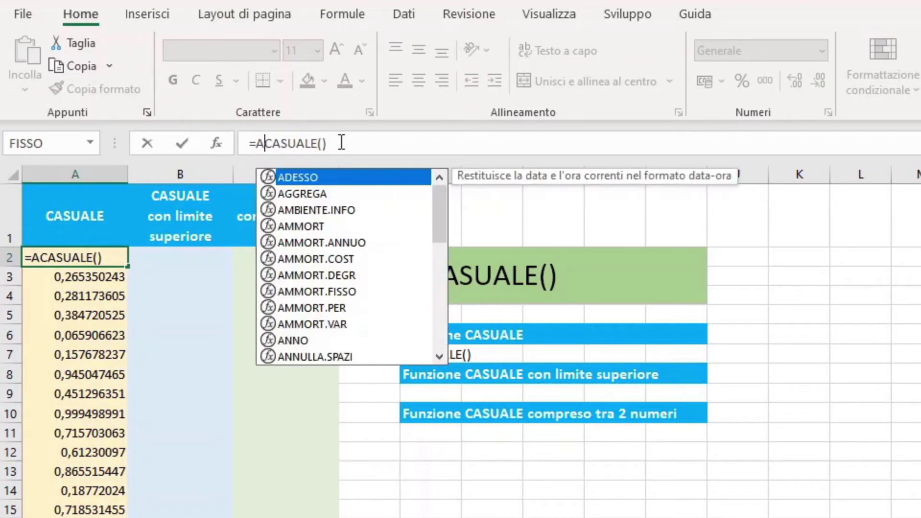
text(RROTON)
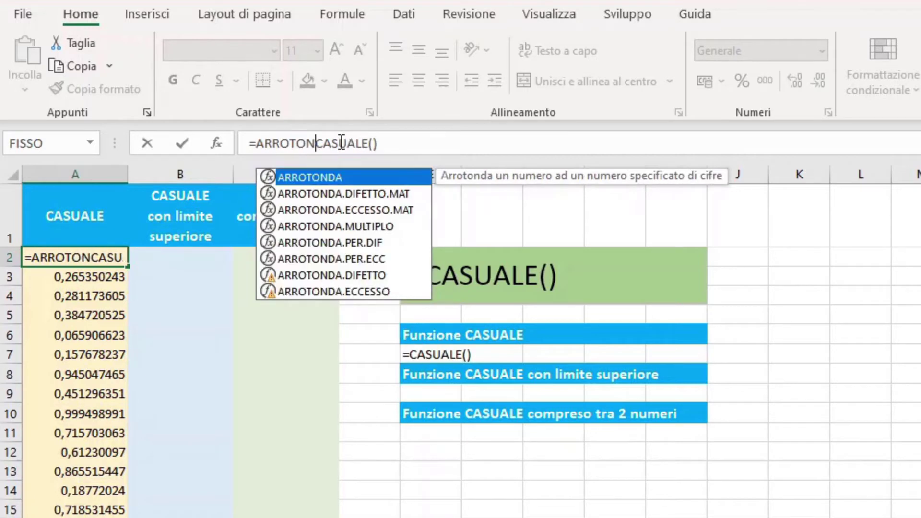
text(DA)
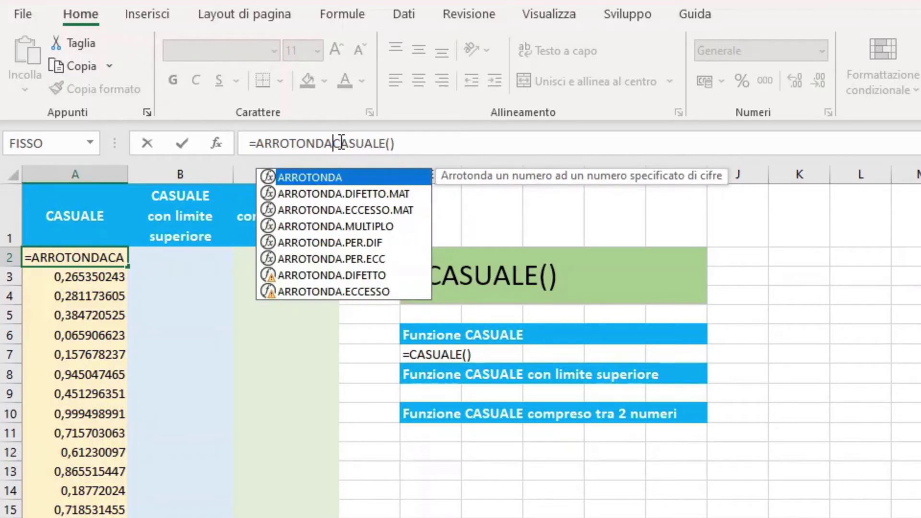
text(()
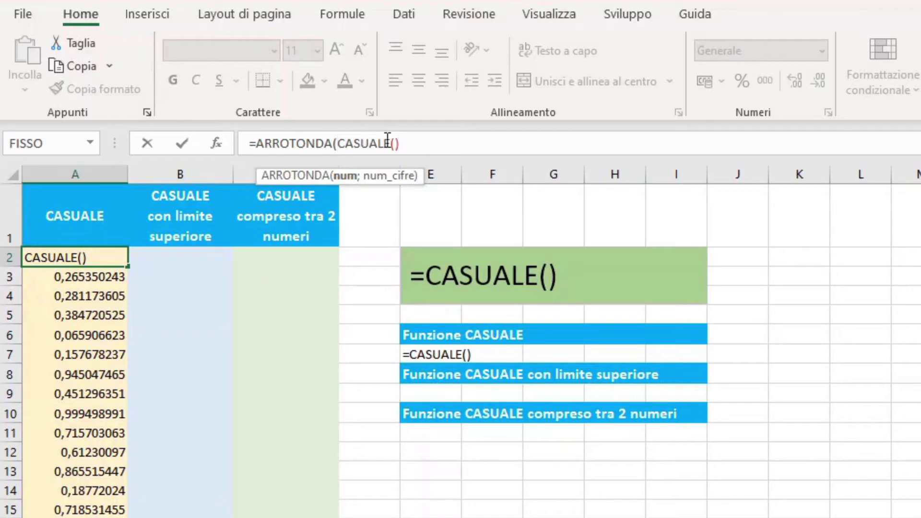
click(421, 142)
text(;)
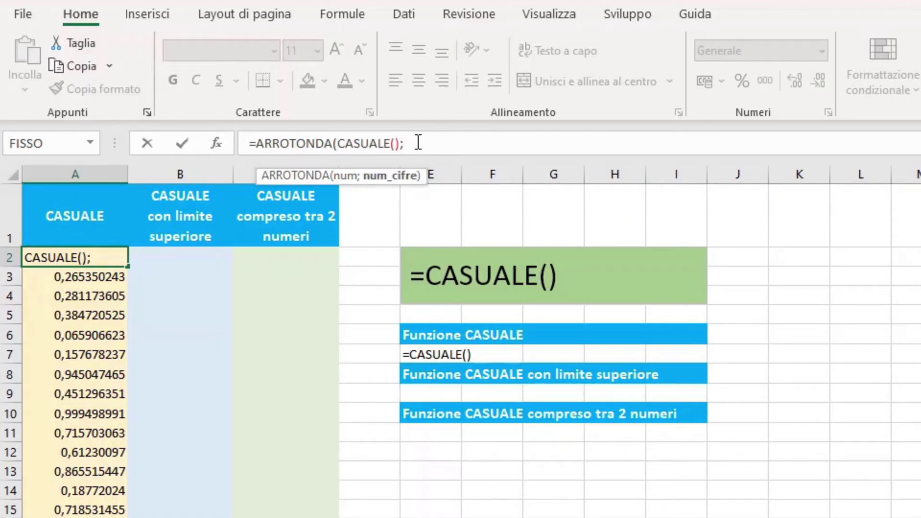
text(2)
text())
key(Return)
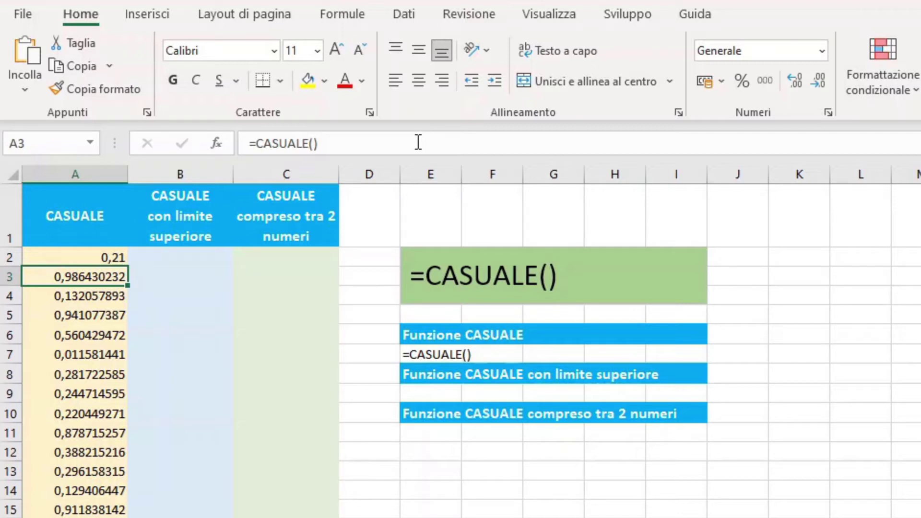
Step: Enter =CASUALE()*100 in B2 to get random numbers up to 100
click(207, 262)
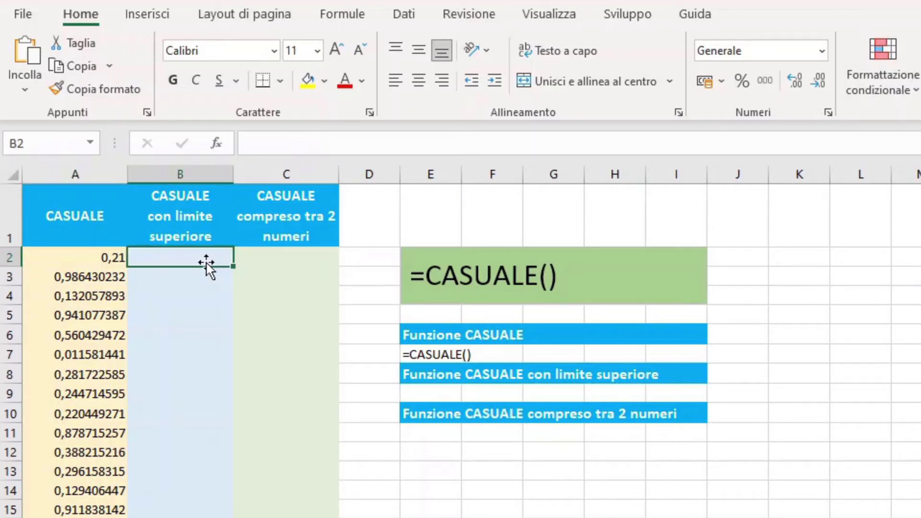
text(=CASUA)
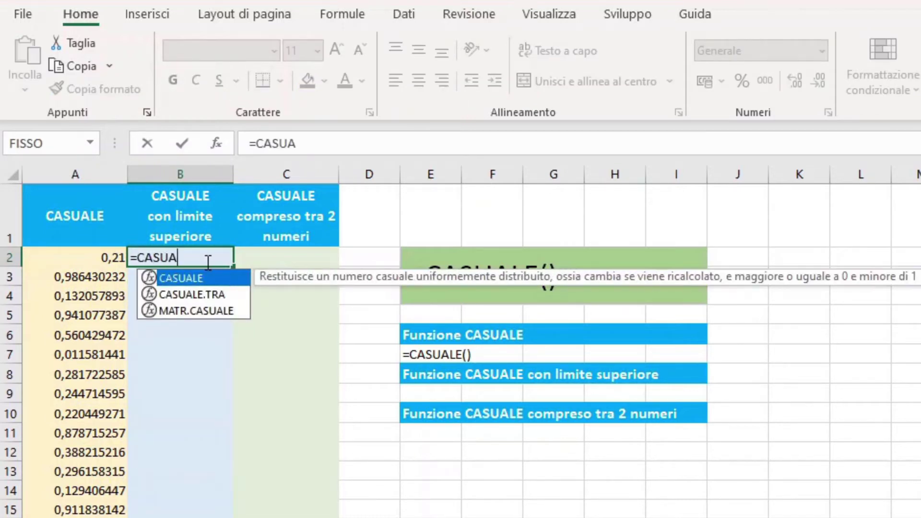
text(LE())
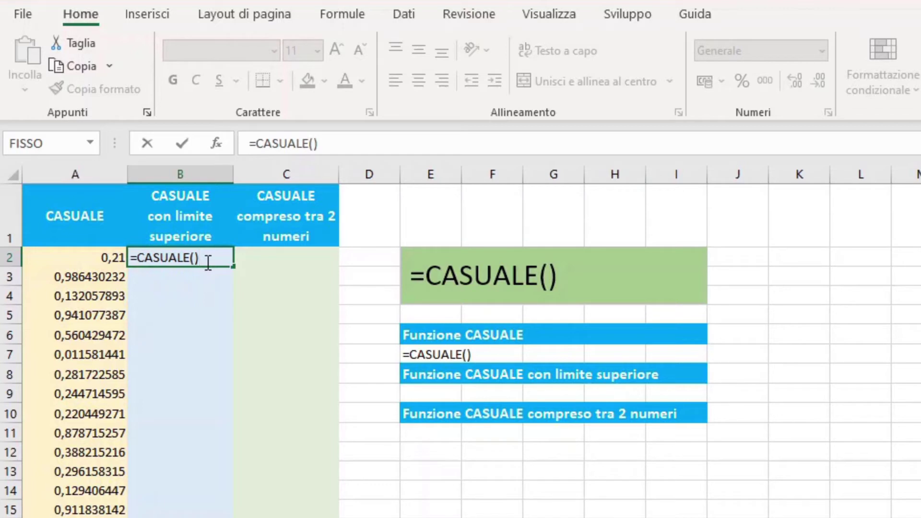
text(*100)
key(Return)
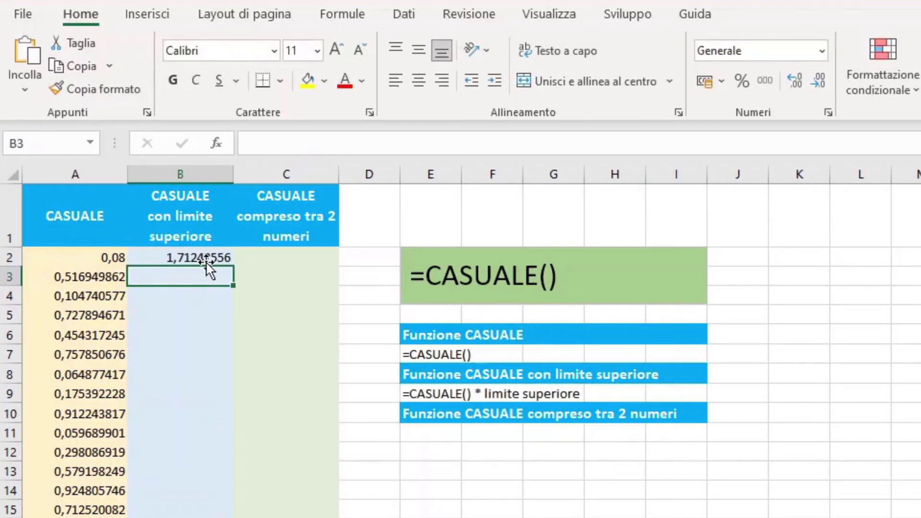
click(208, 258)
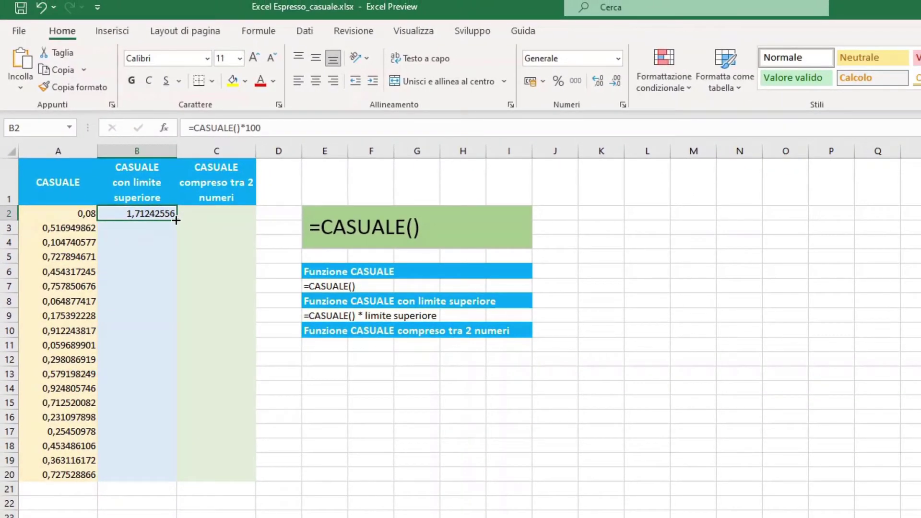
Step: Fill B2's =CASUALE()*100 formula down column B to B20
drag(176, 221, 173, 482)
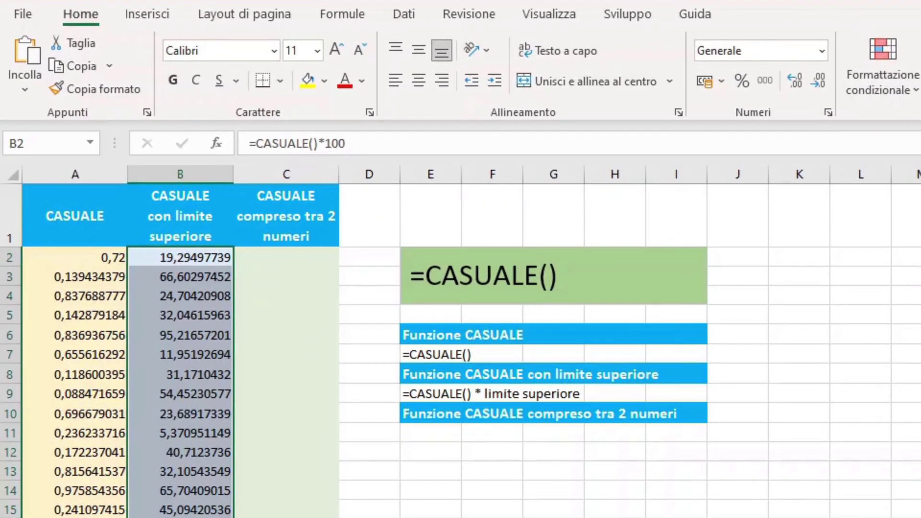
Step: Change B2's formula to =ARROTONDA(CASUALE()*100;0) so it returns a whole number
click(204, 258)
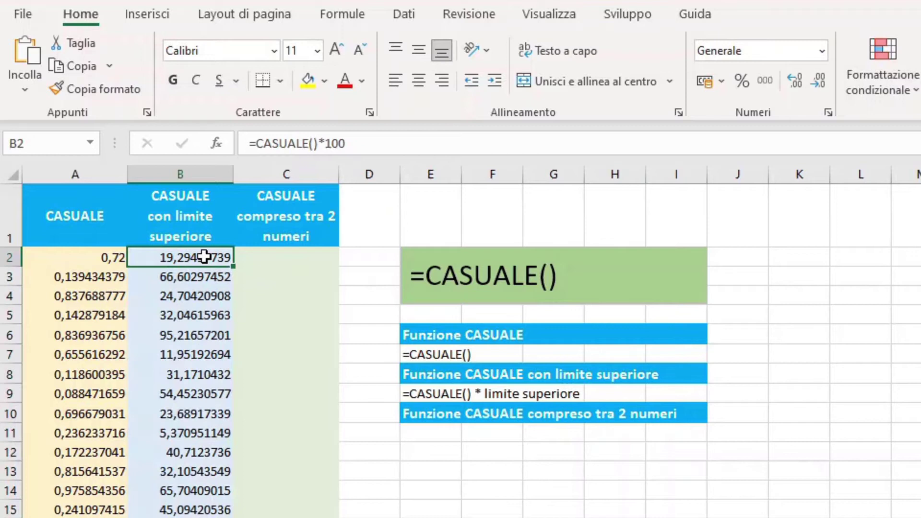
click(259, 143)
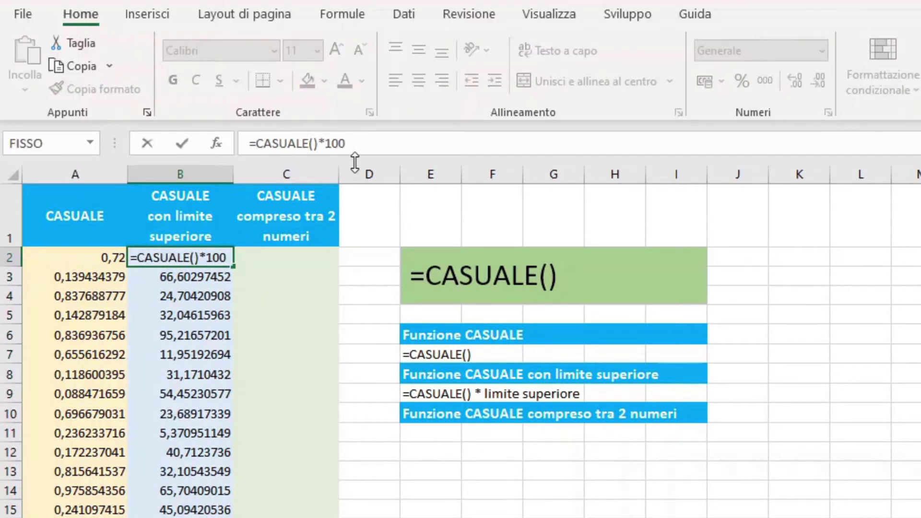
text(ARROTO)
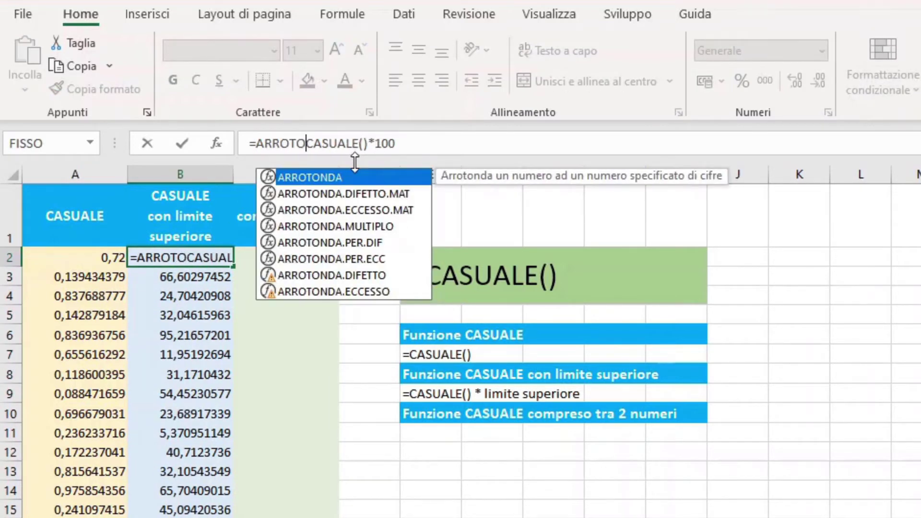
text(NDA()
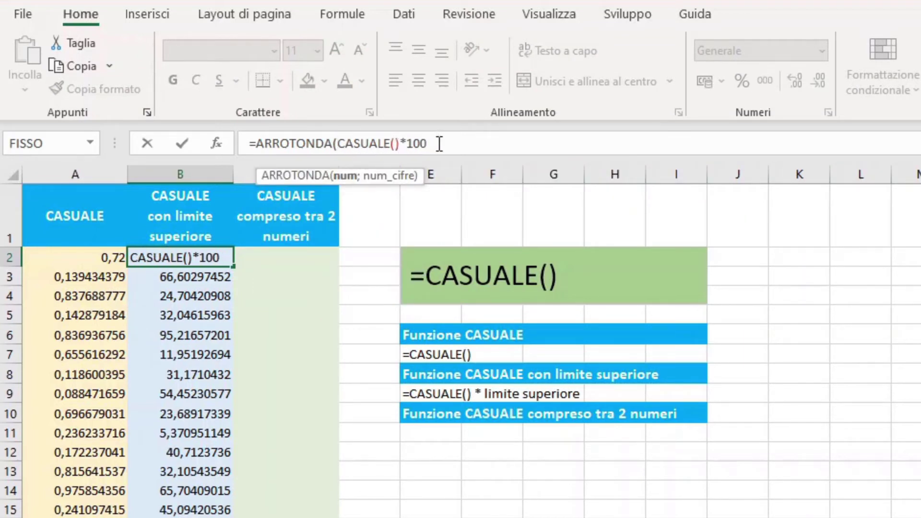
text(;)
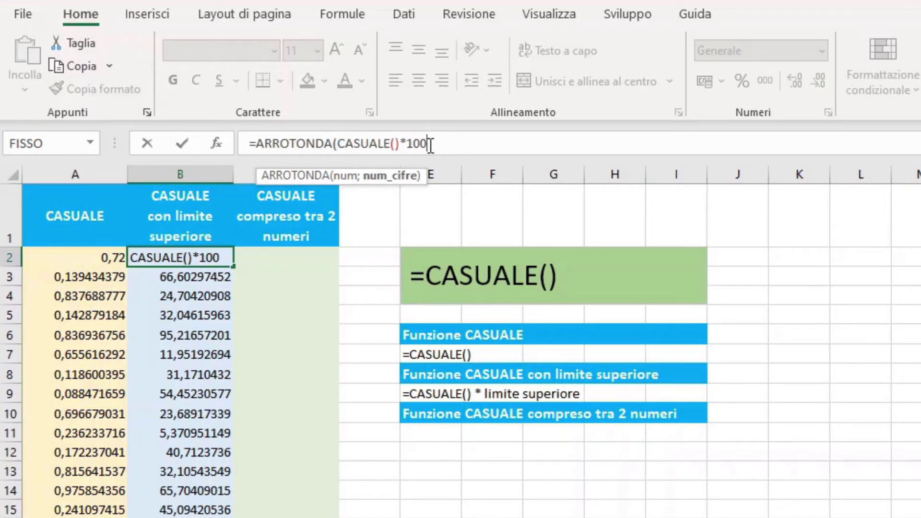
text(0)
text())
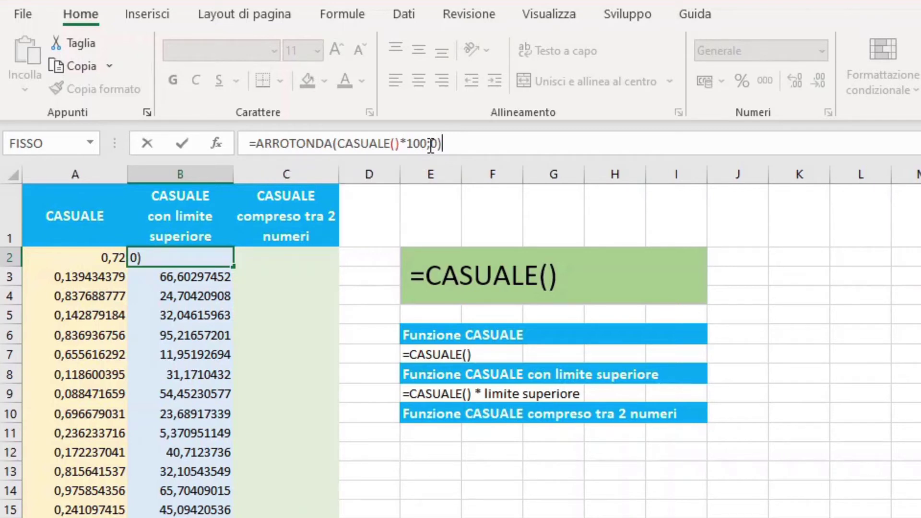
key(Return)
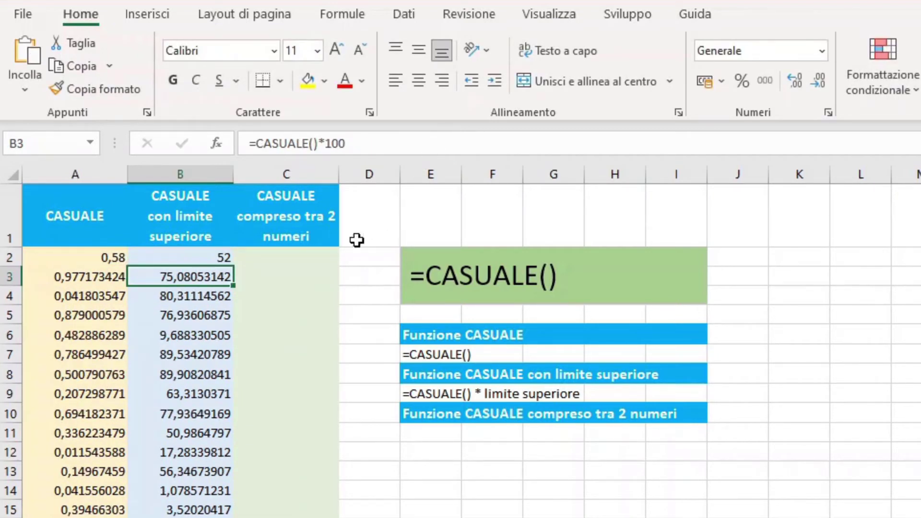
click(216, 259)
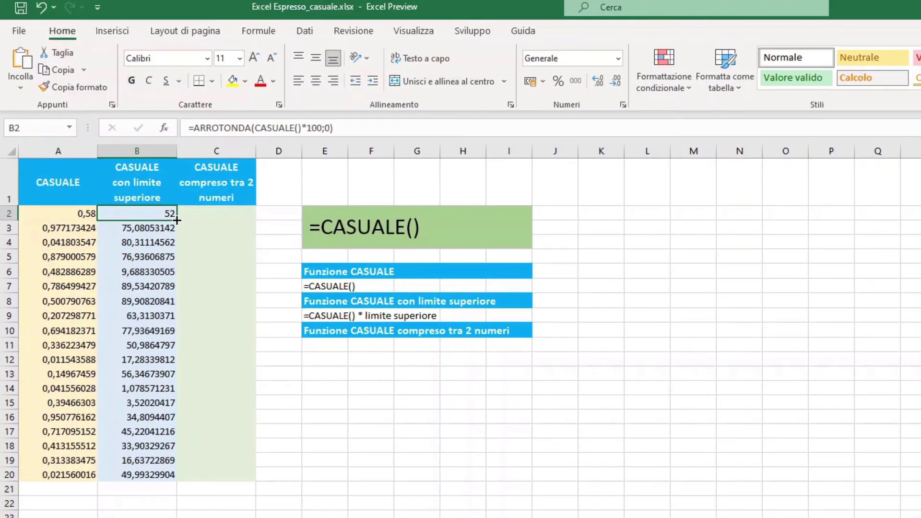
click(181, 223)
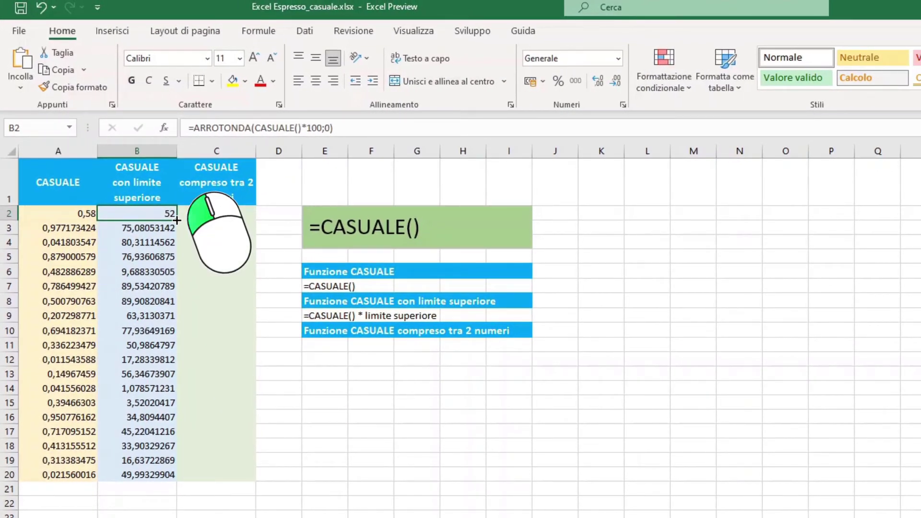
Step: Fill the rounded =ARROTONDA(CASUALE()*100;0) formula from B2 down to B20
double_click(177, 220)
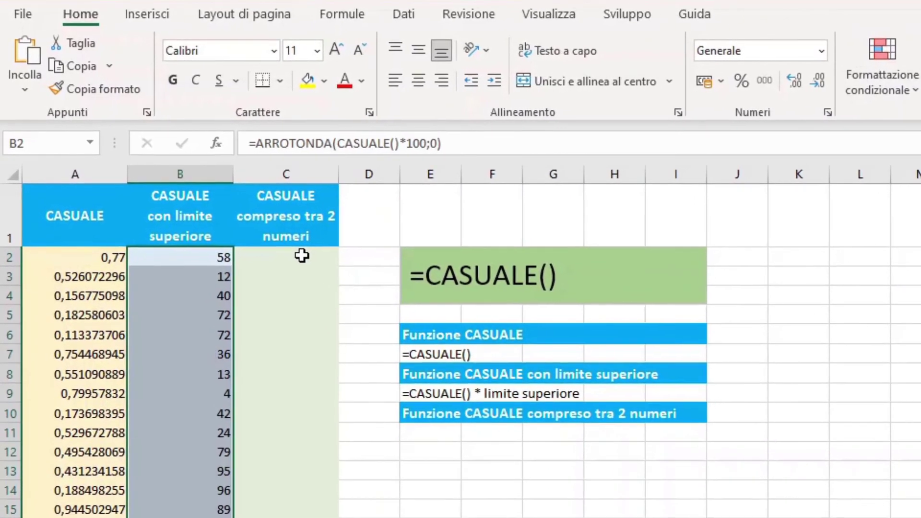
Step: Start typing =CASUALE()*(20 in C2 for the between-two-numbers formula
click(228, 219)
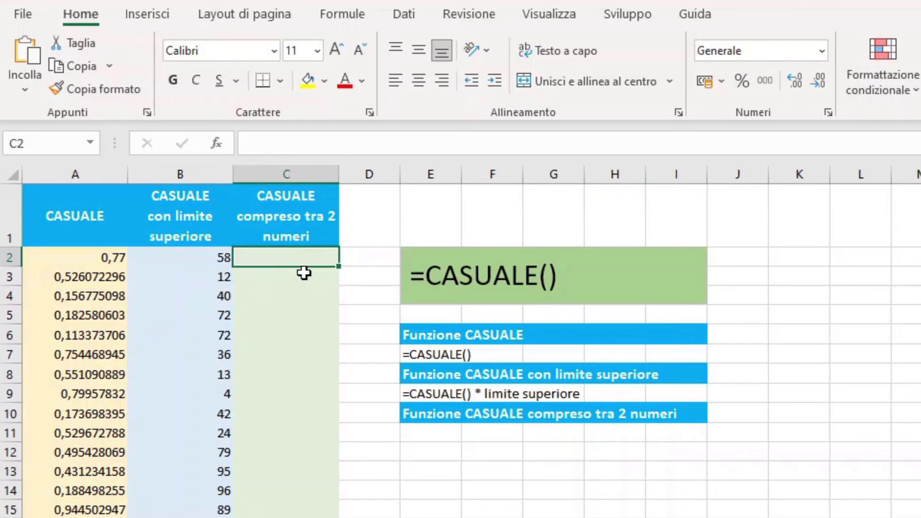
text(=)
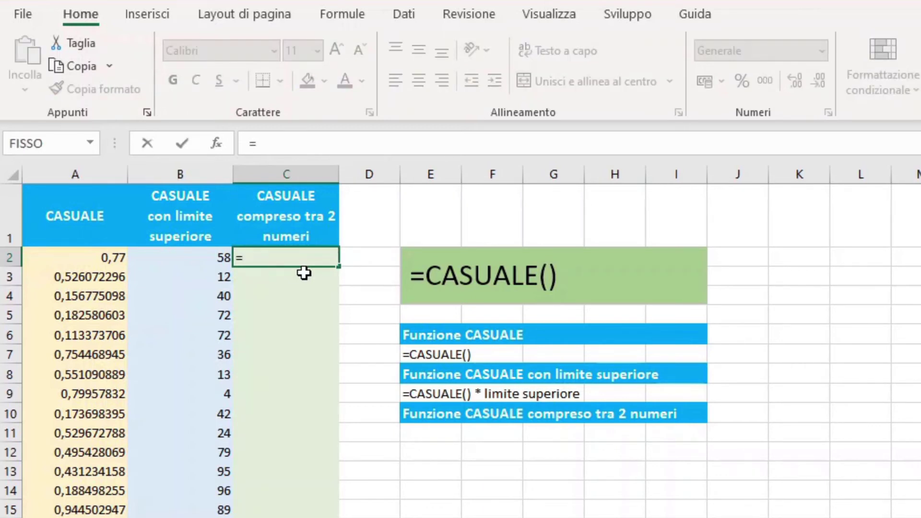
text(CASUAL)
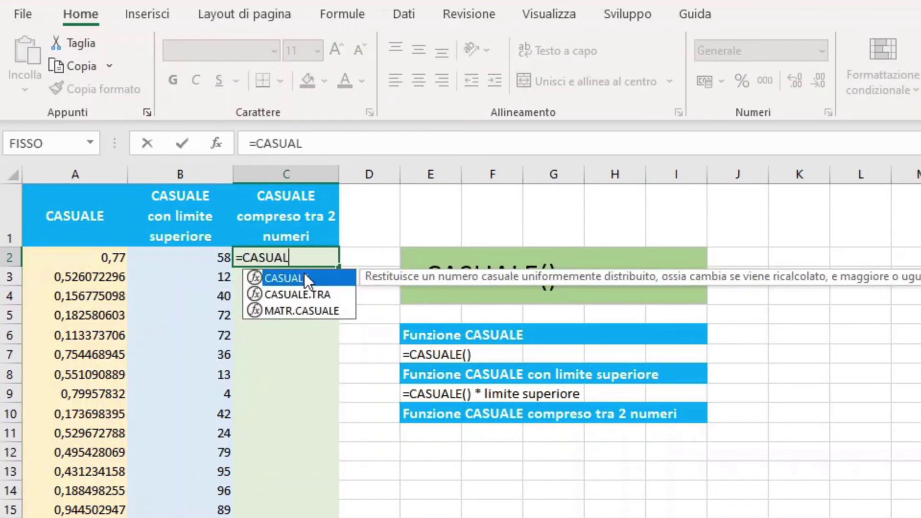
text(E())
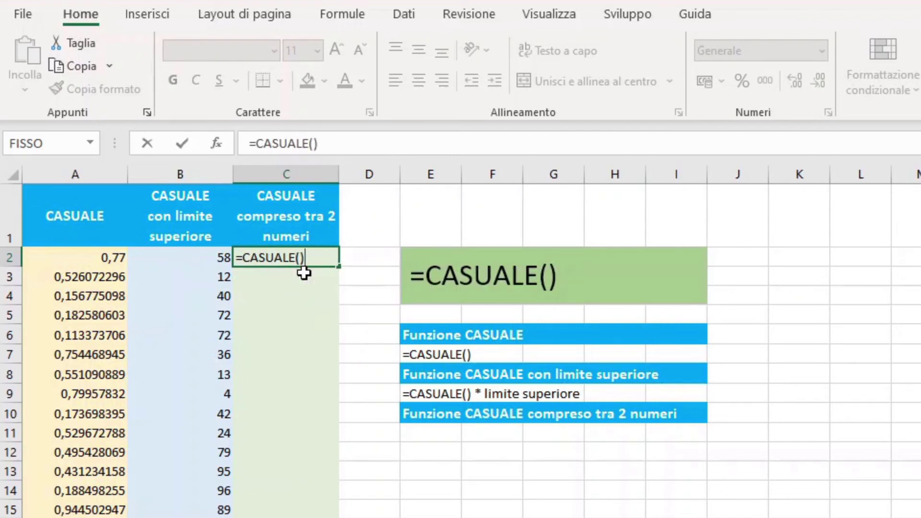
text(*)
text(()
text(20)
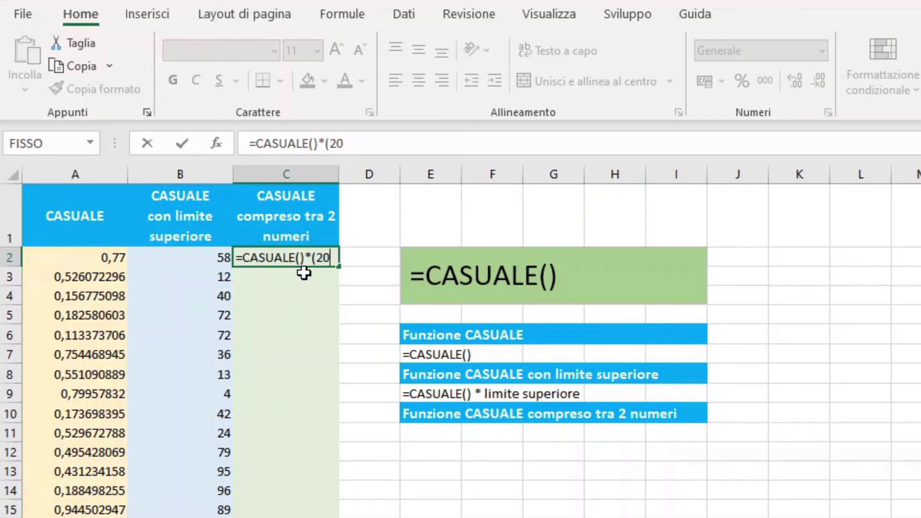